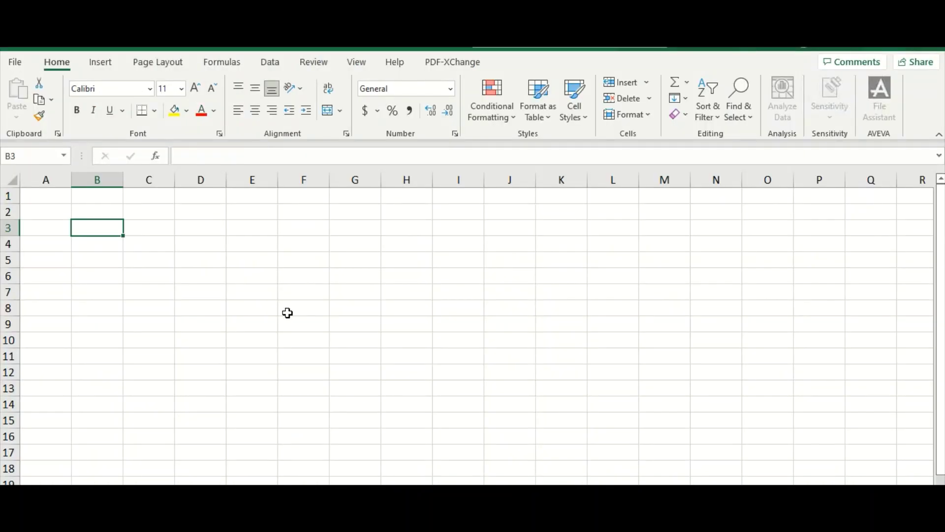
Step: Enter the capital-letter headings RELAY SETTING in B3 and RELAY COORDINATION in B4
key("Caps_Lock")
type("RELAY")
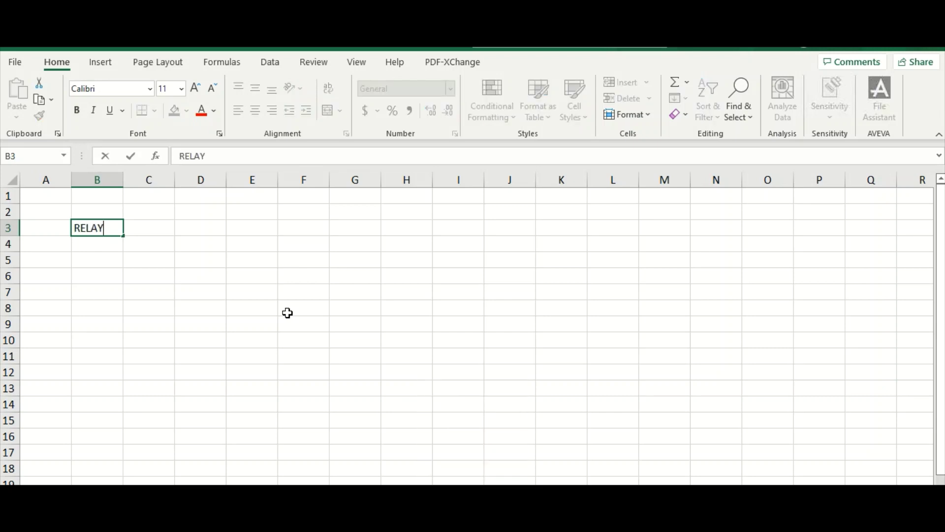
type(" SETTING")
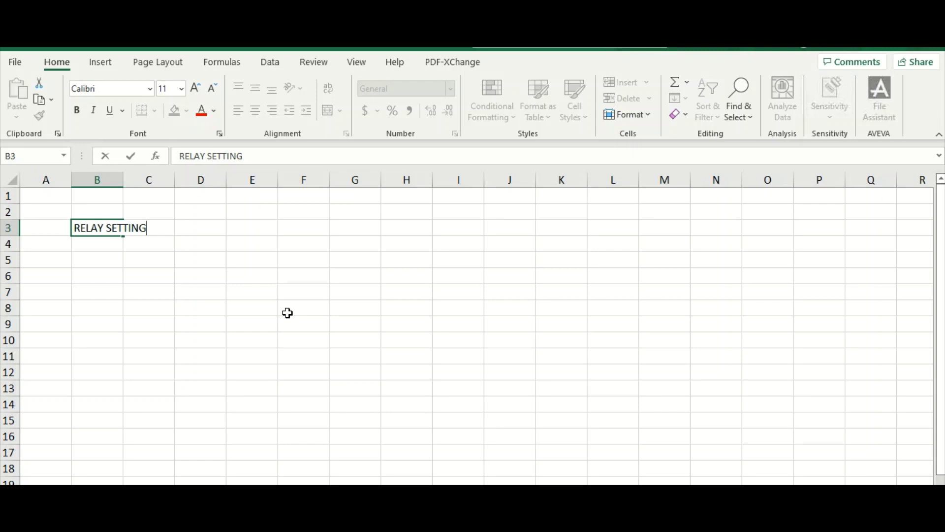
key("Return")
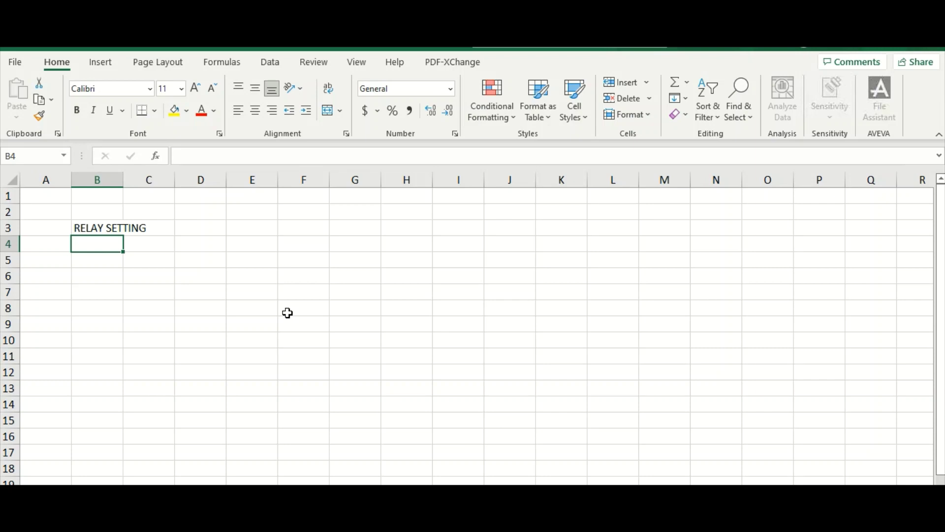
type("RELAY COORDINATION")
key("Return")
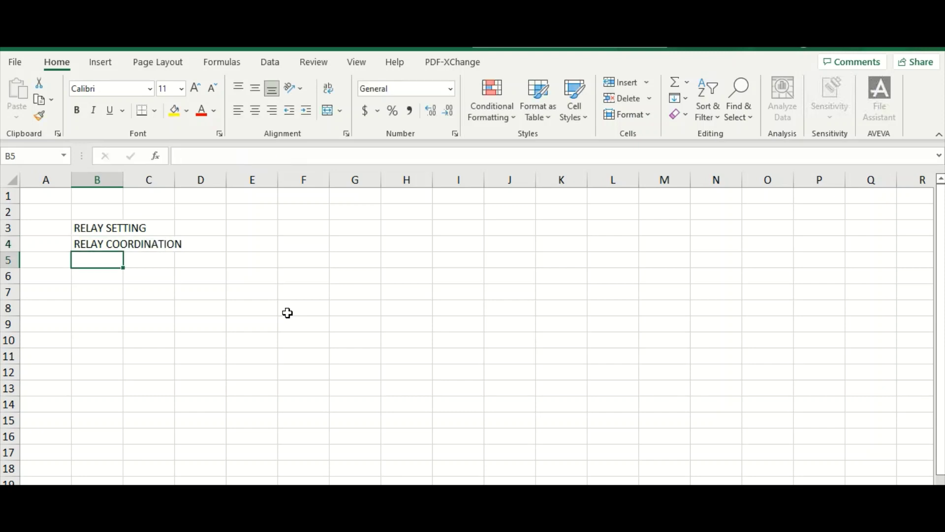
Step: Select the RELAY SETTING and RELAY COORDINATION headings in column B to review them
left_click(105, 233)
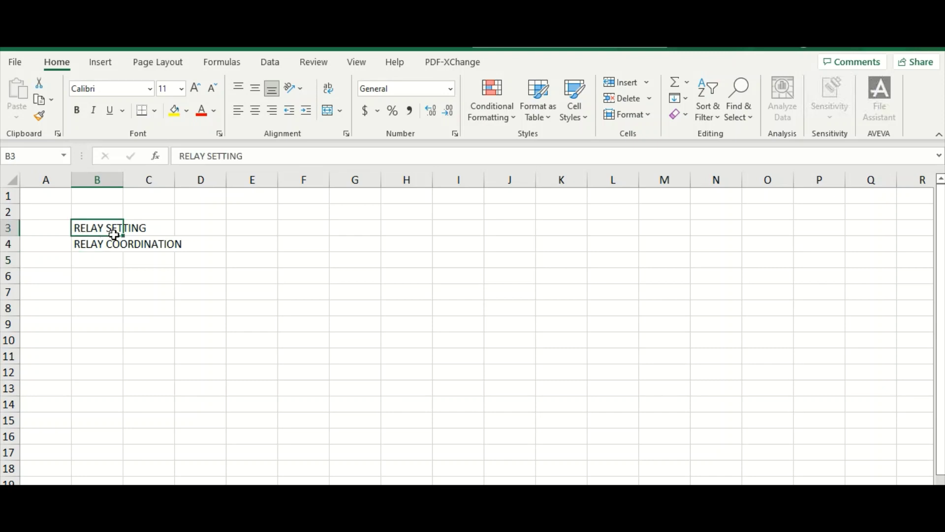
left_click(92, 247)
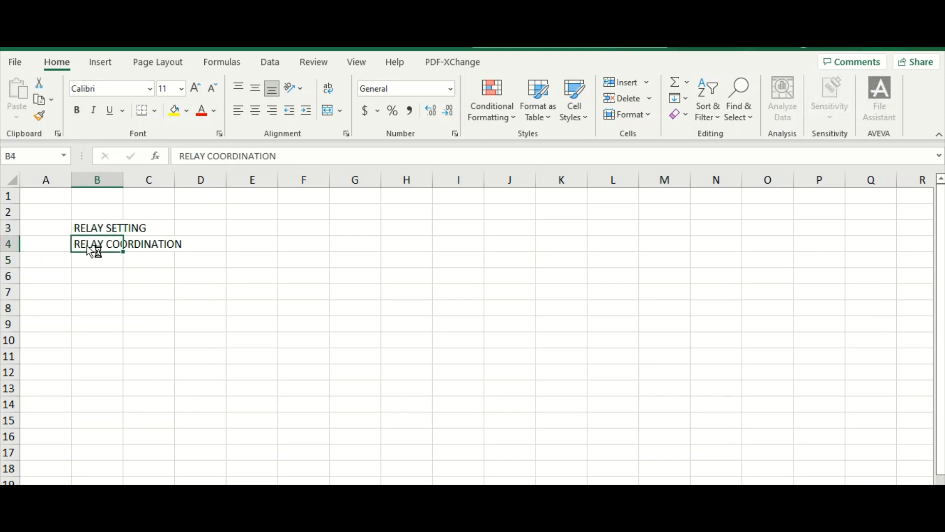
left_click(113, 261)
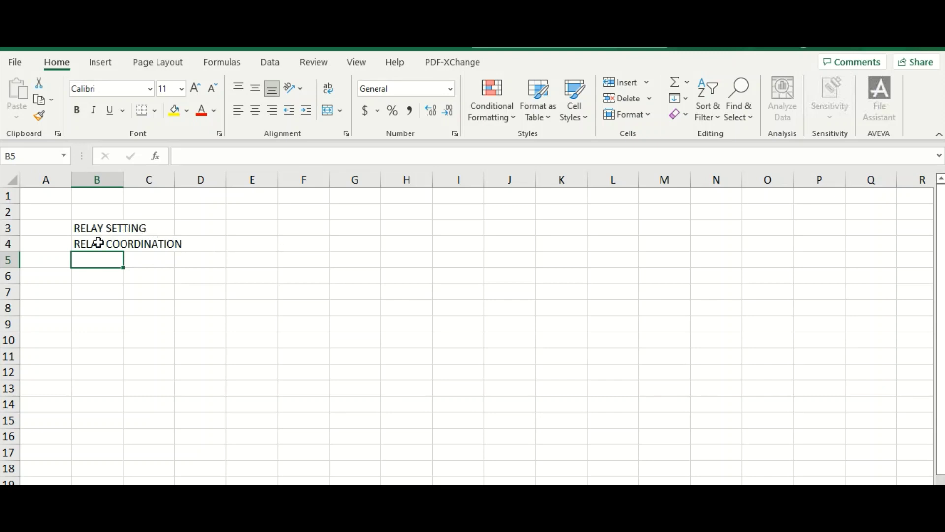
left_click(102, 244)
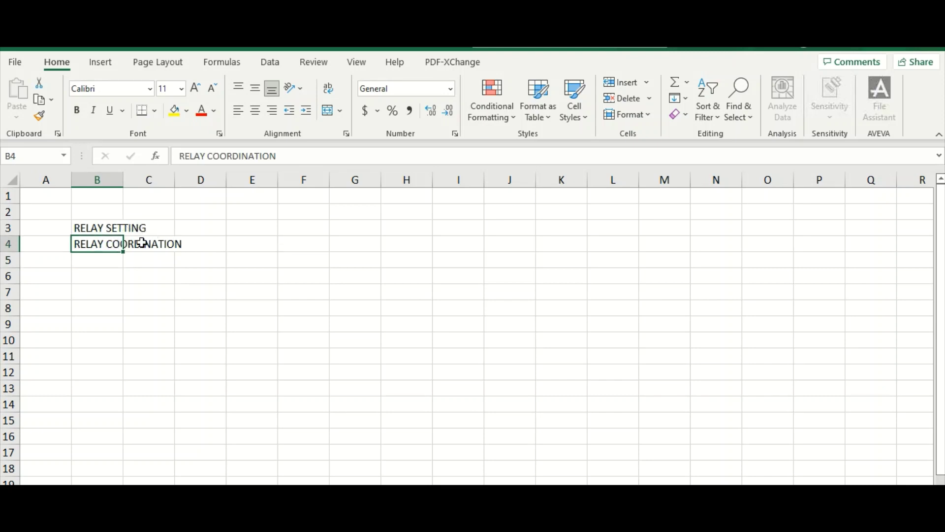
Step: Enter TIME GRADING in E4 and INDIVIDUAL SETTING in E3
left_click(247, 245)
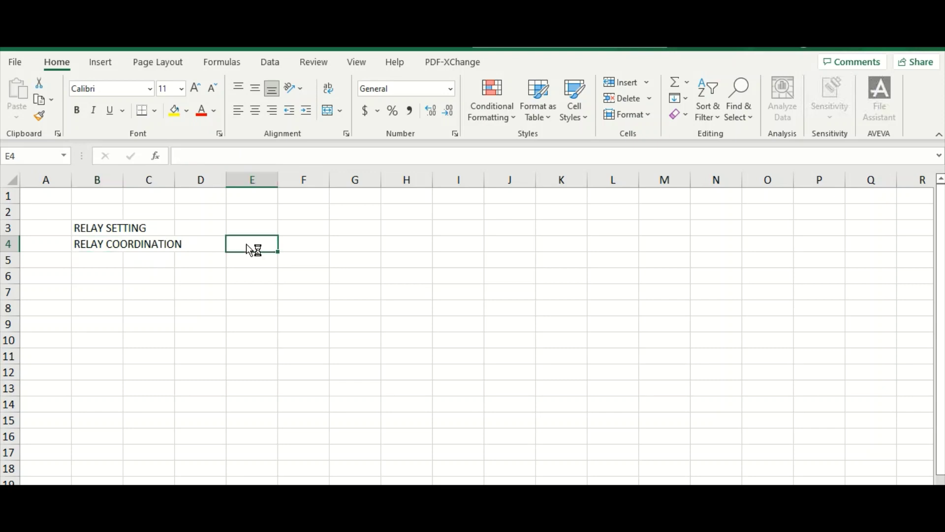
type("TI")
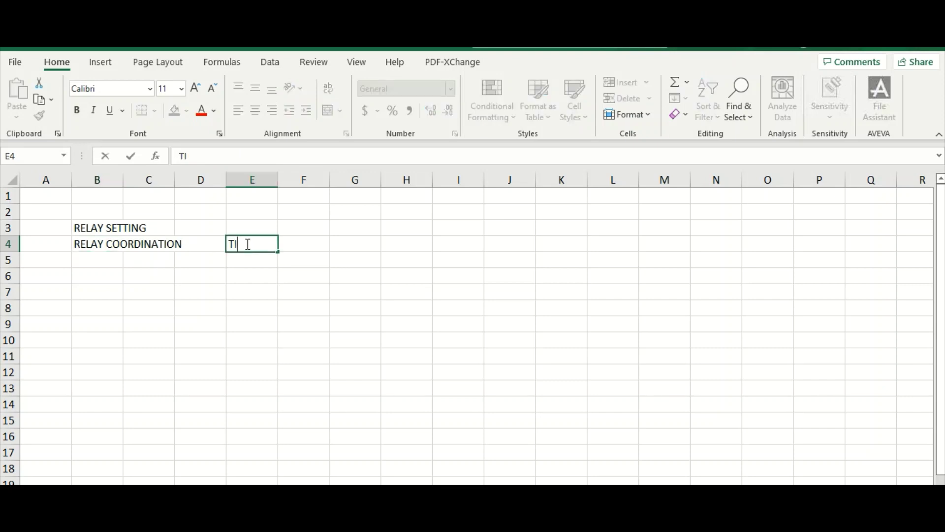
type("ME GRADING")
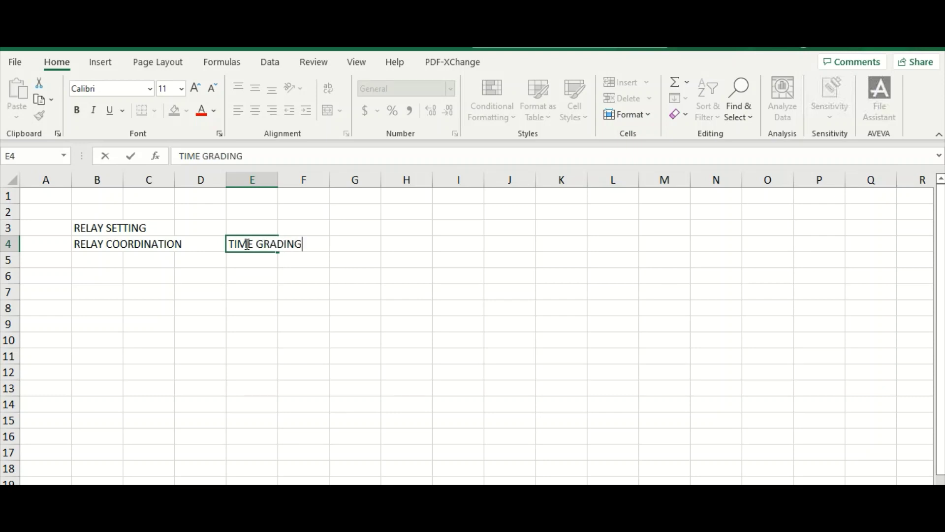
key("Return")
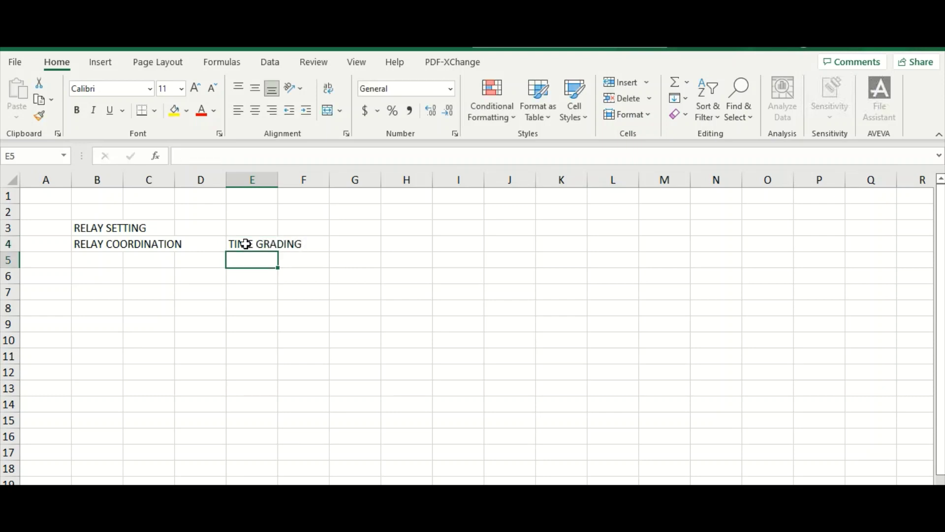
key("Up")
key("Up")
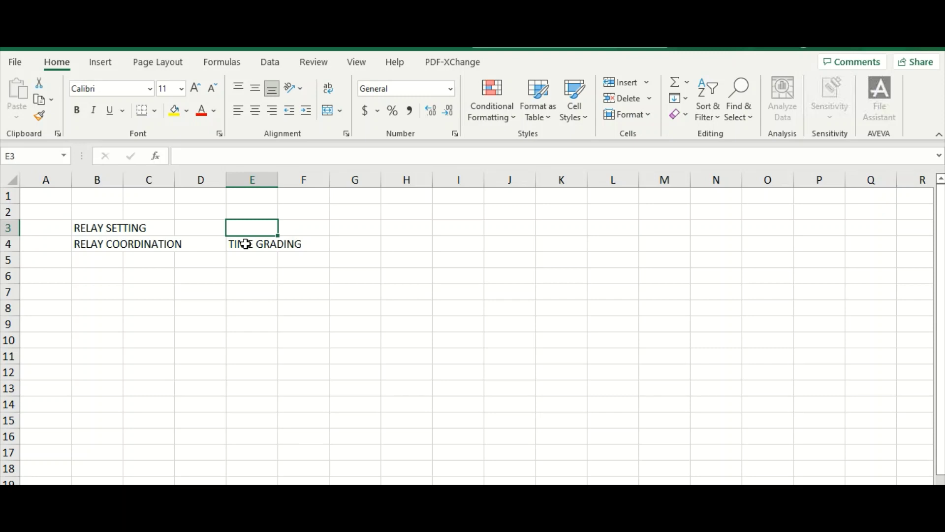
type("IN")
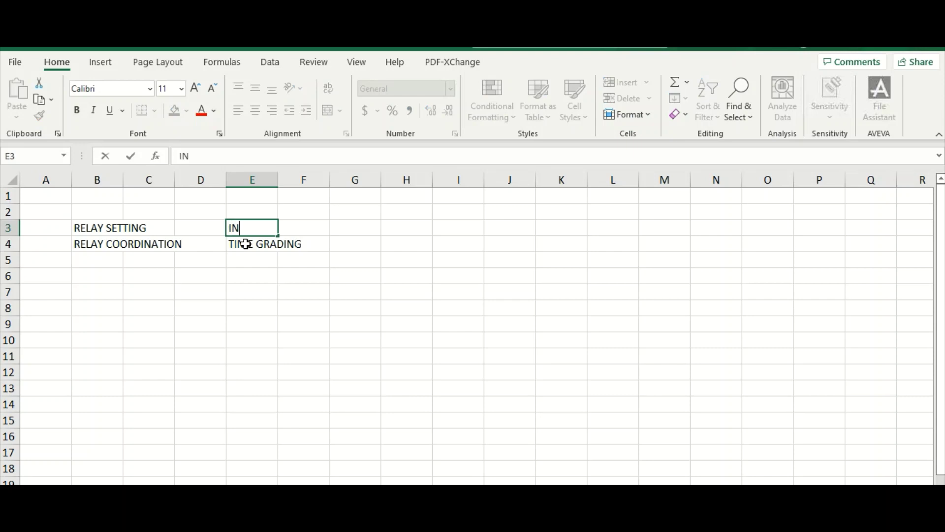
type("DIVIDUAL SETTING")
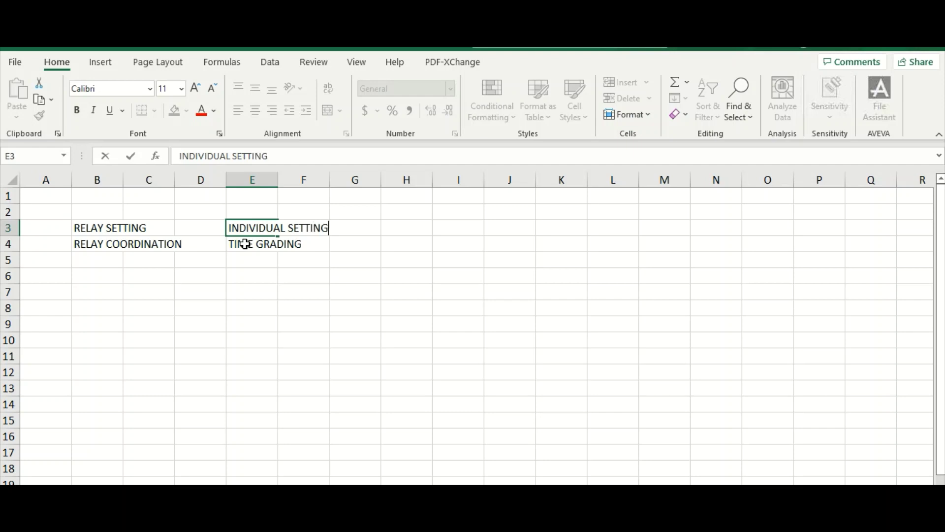
key("Return")
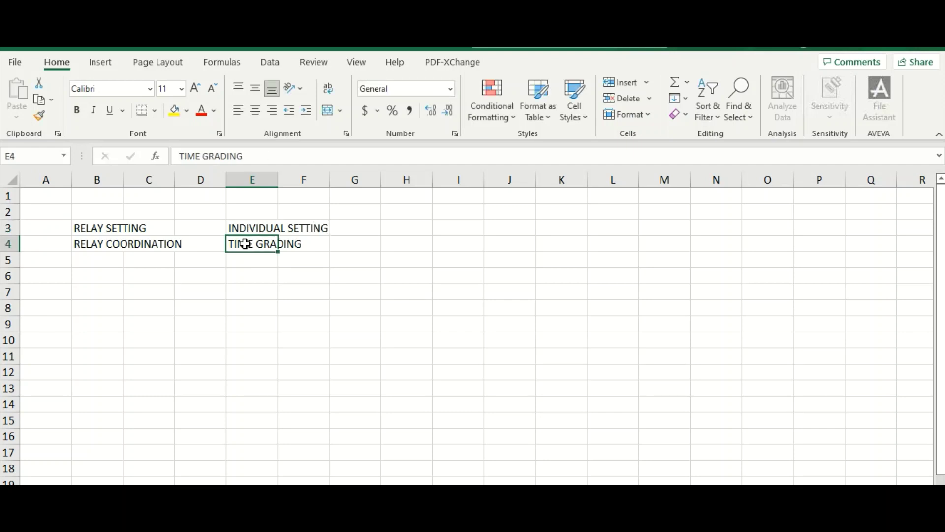
Step: Compare RELAY SETTING with INDIVIDUAL SETTING and RELAY COORDINATION with TIME GRADING cell by cell
left_click(245, 257)
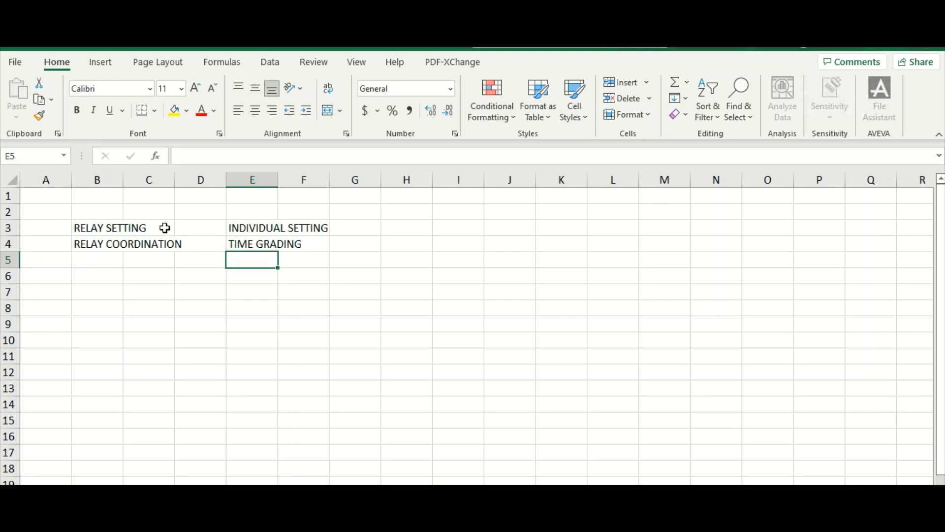
left_click(111, 231)
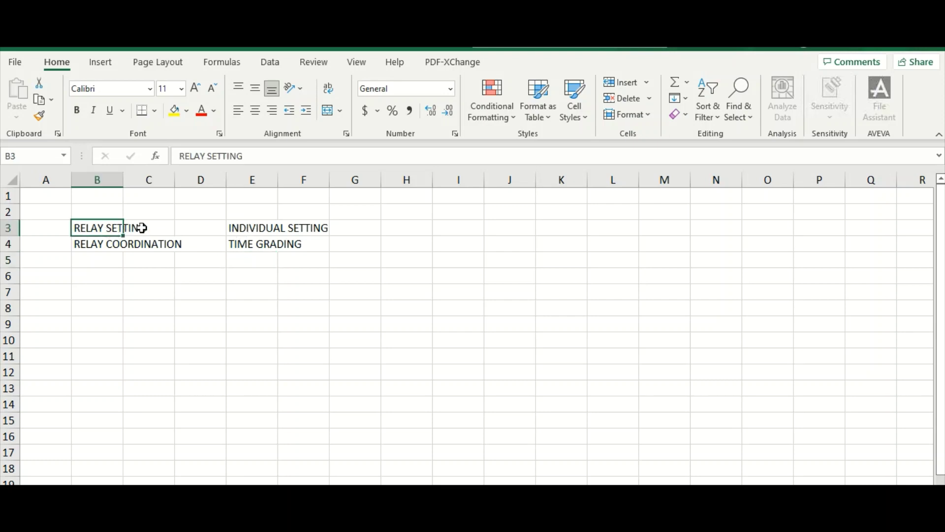
left_click(251, 235)
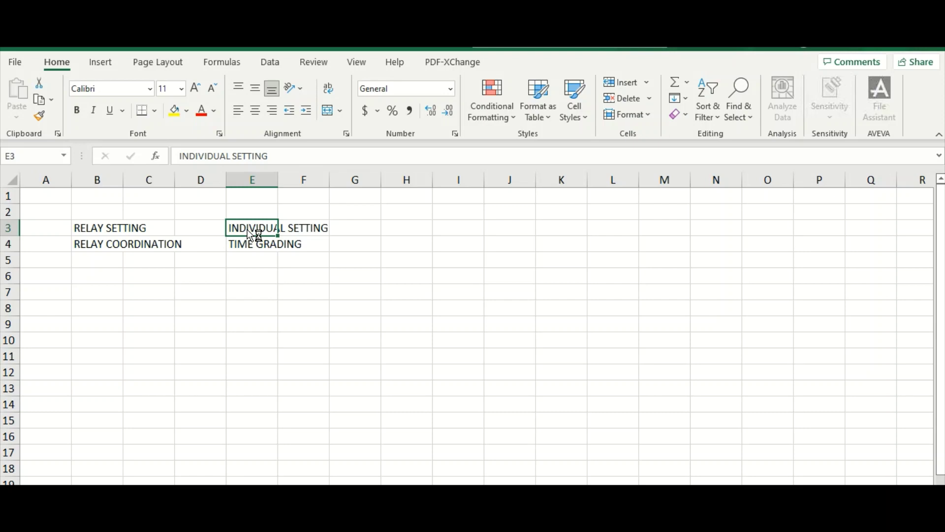
left_click(105, 250)
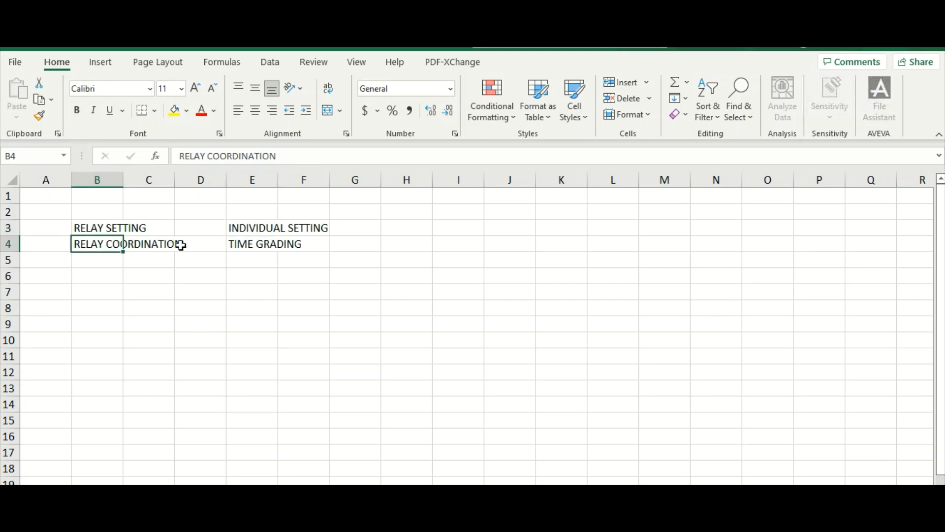
left_click(250, 251)
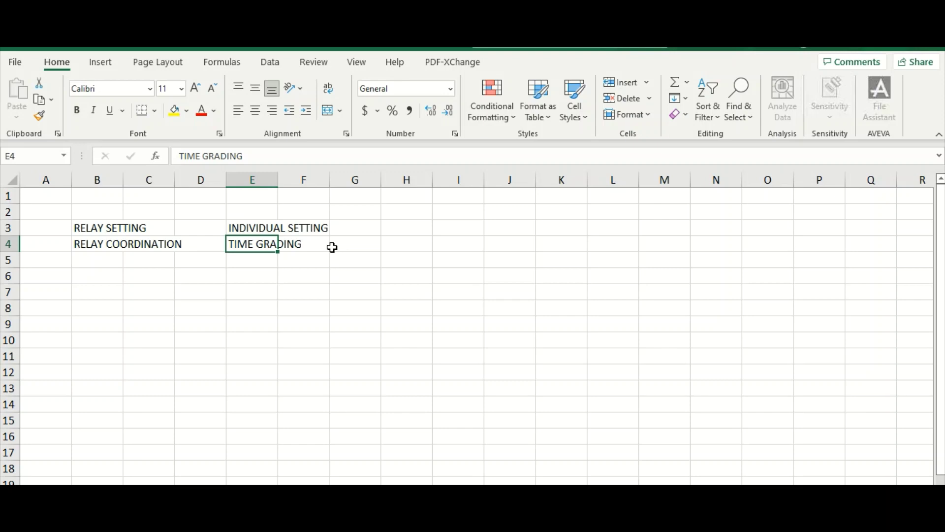
left_click(270, 266)
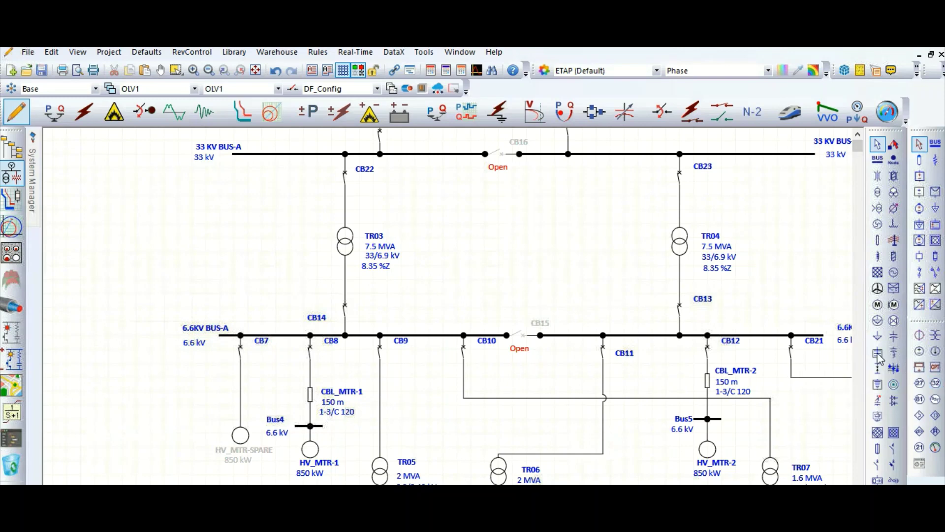
Step: Place a CT on the TR03–CB14 line and review TR03's 7.5 MVA, 33/6.9 kV ratings
left_click(919, 335)
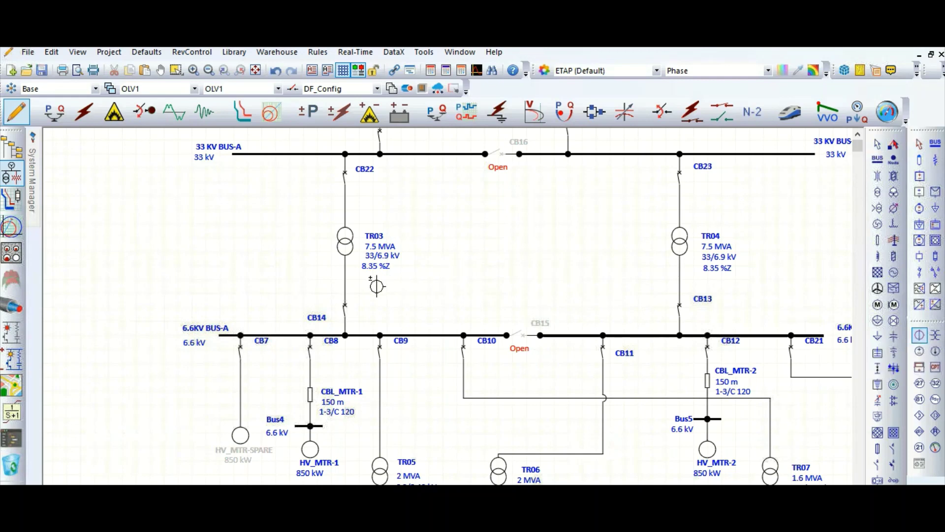
left_click(347, 278)
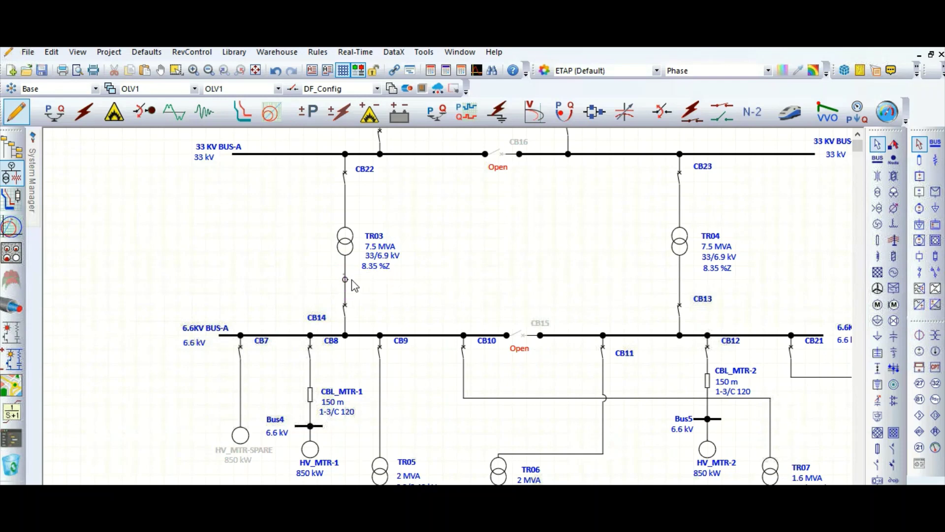
left_click(347, 242)
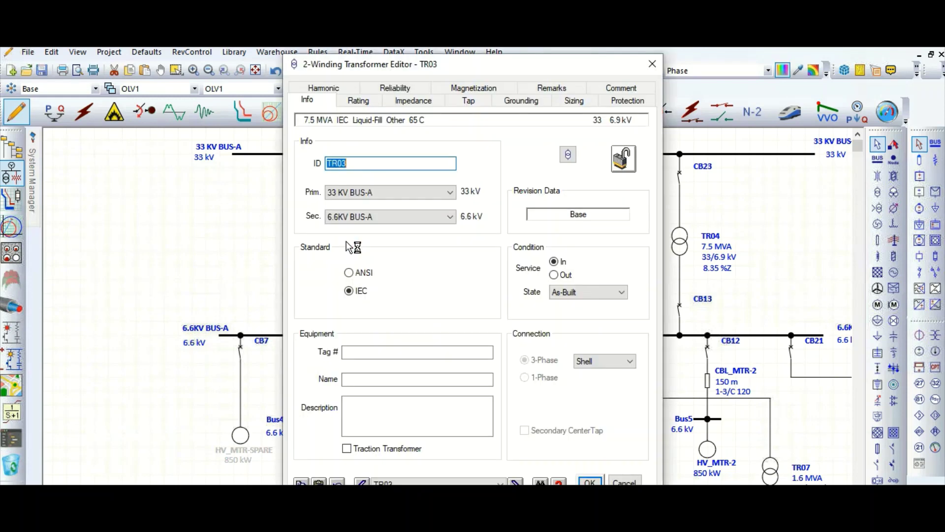
left_click(370, 99)
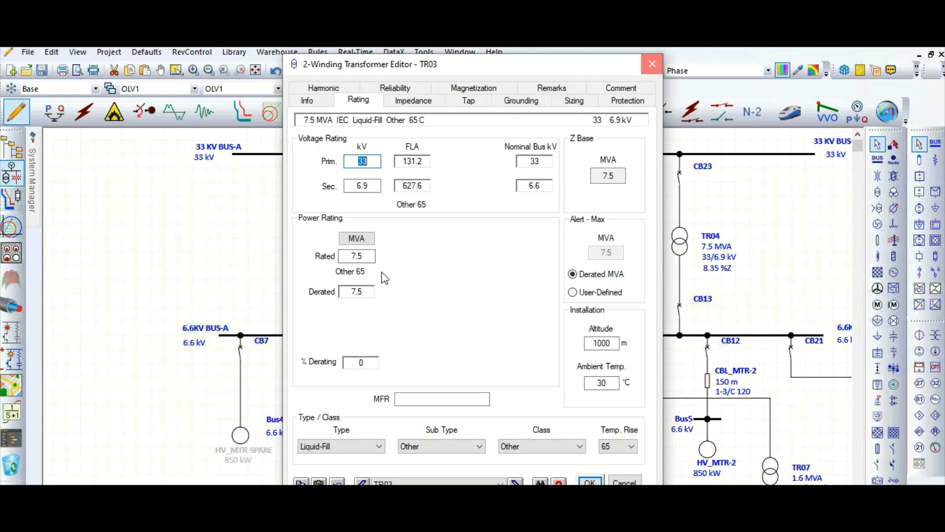
key("Escape")
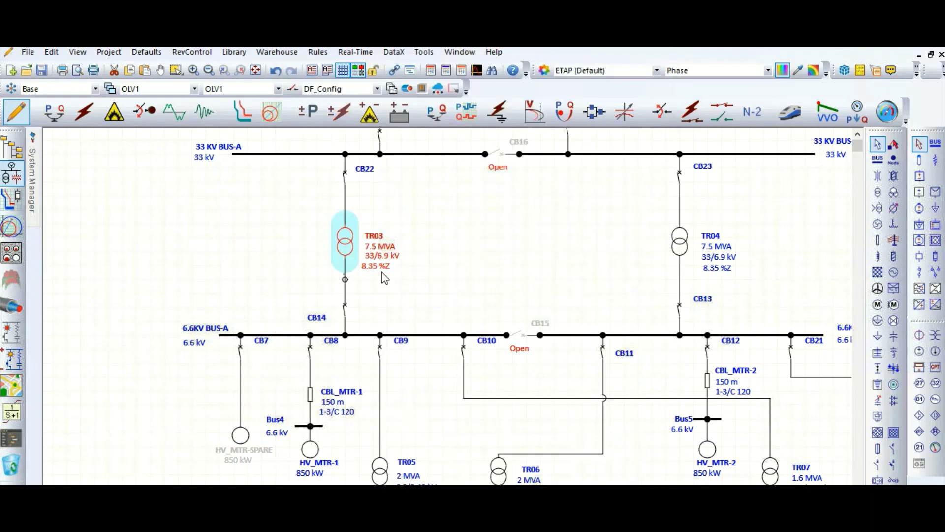
Step: Give CT1 an 800:1 A ratio, accuracy class 5P20 and a 10 VA burden
double_click(344, 278)
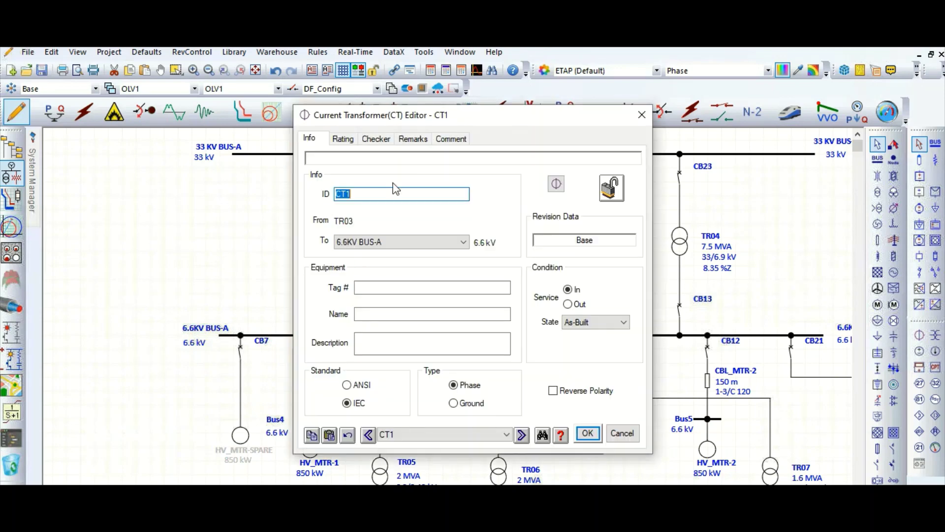
left_click(344, 140)
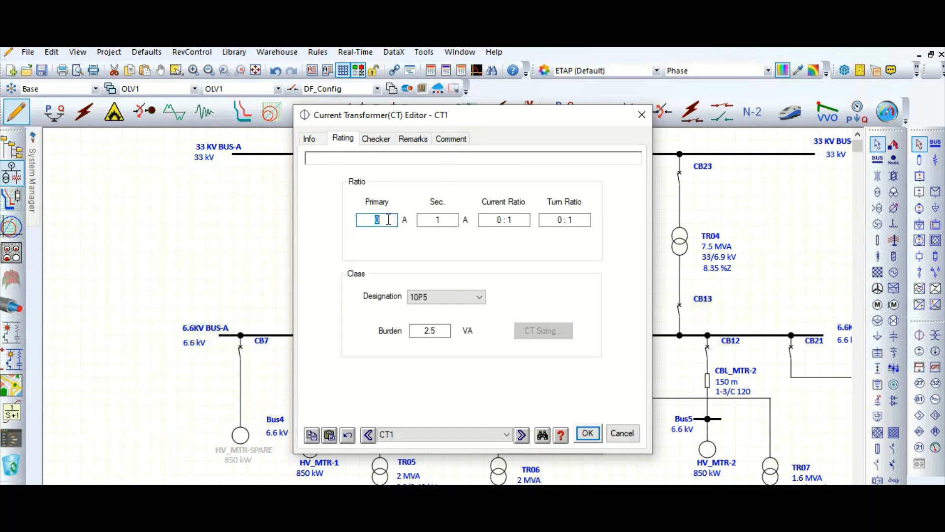
type("800")
left_click(435, 220)
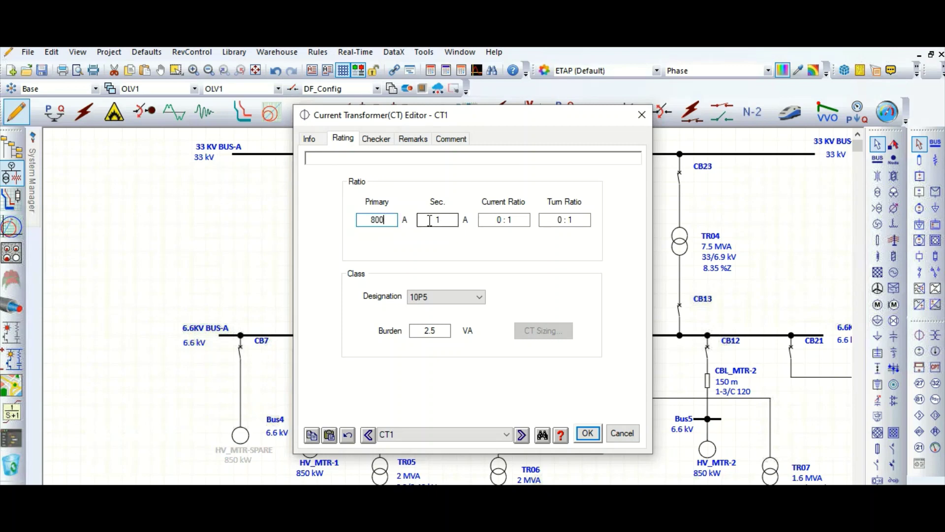
left_click(453, 298)
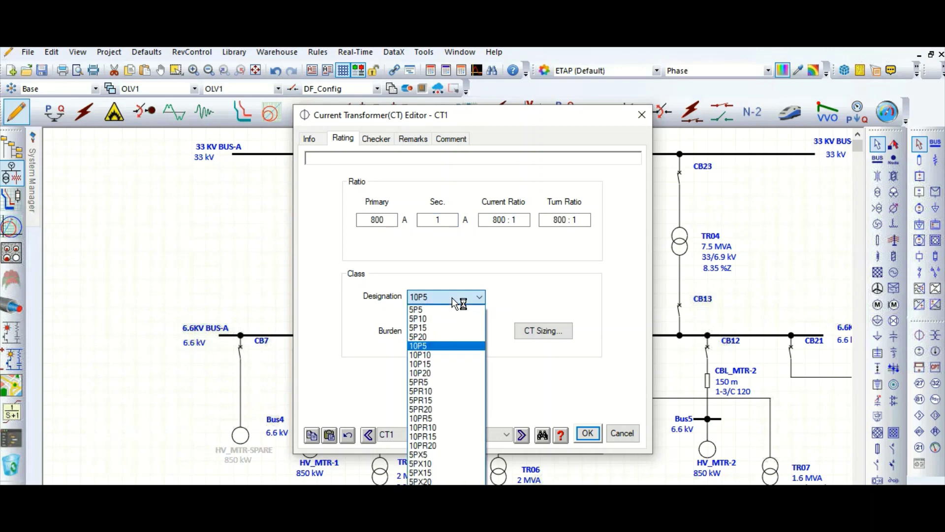
left_click(425, 337)
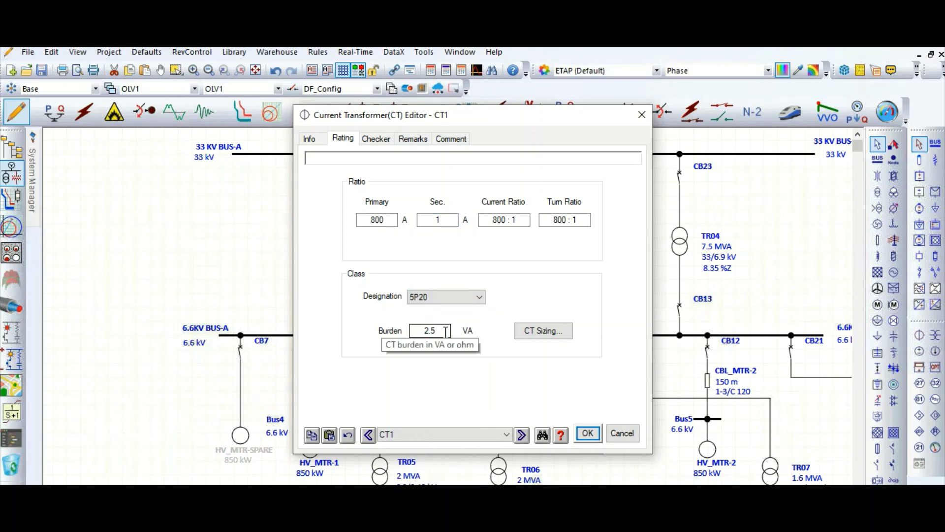
double_click(411, 330)
type("10")
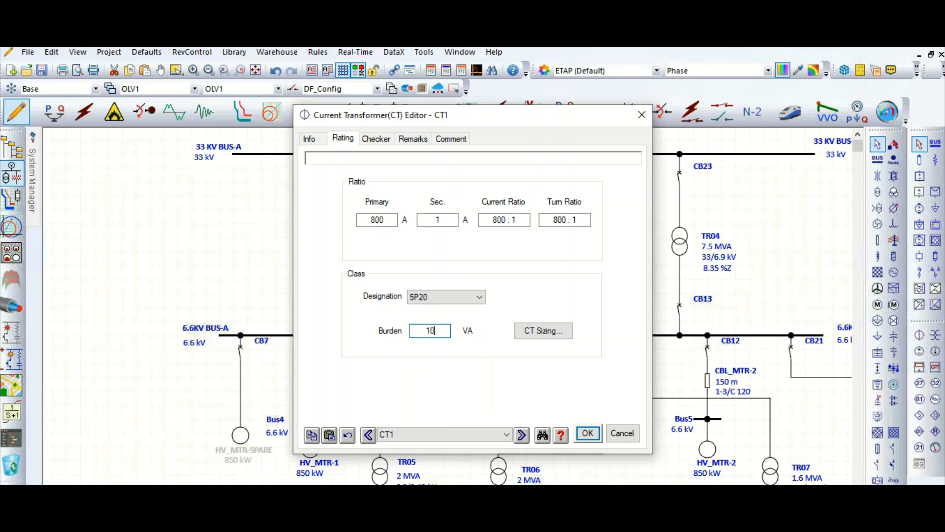
Step: Apply CT1's settings, place a multi-function relay right of TR03, connect it to CT1, and open it
left_click(590, 435)
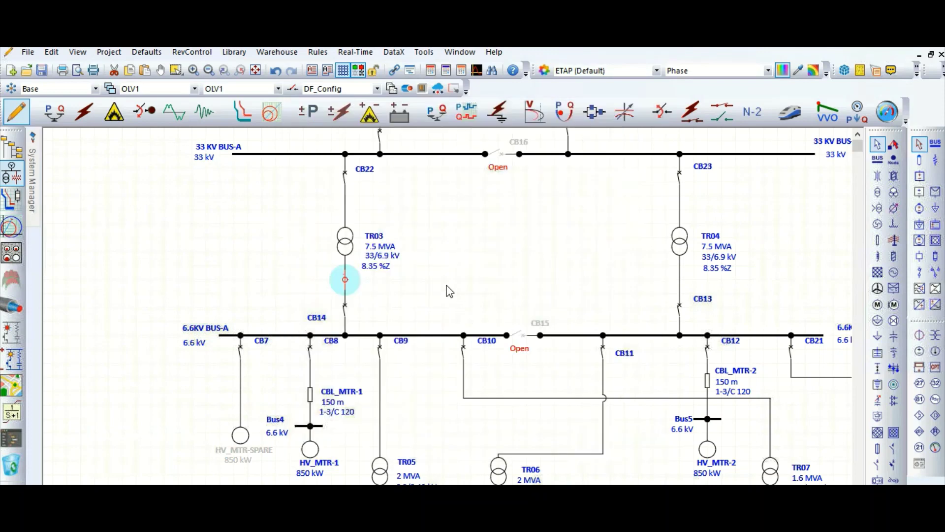
left_click(470, 290)
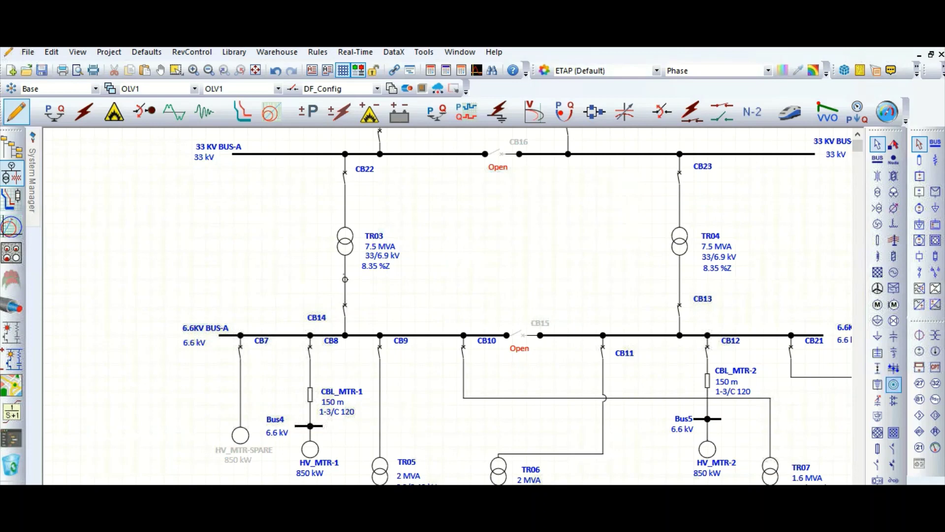
left_click(936, 432)
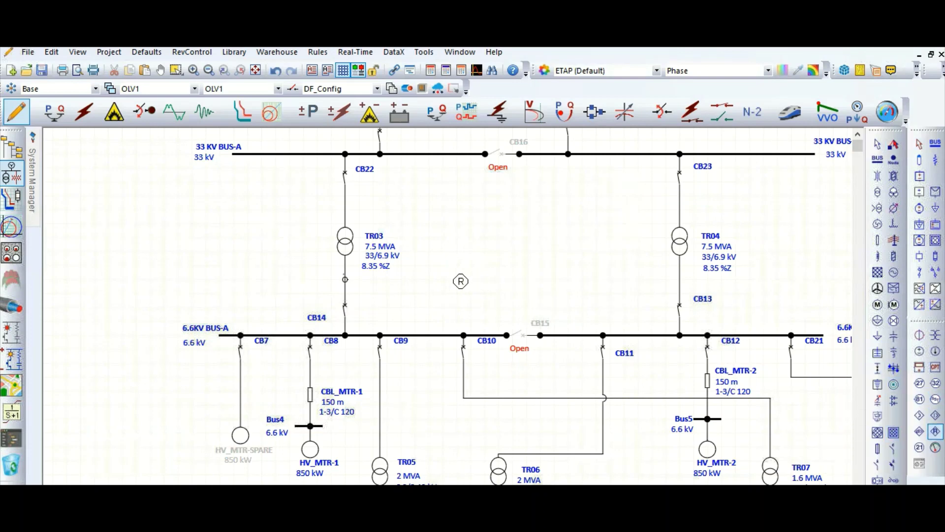
left_click(430, 280)
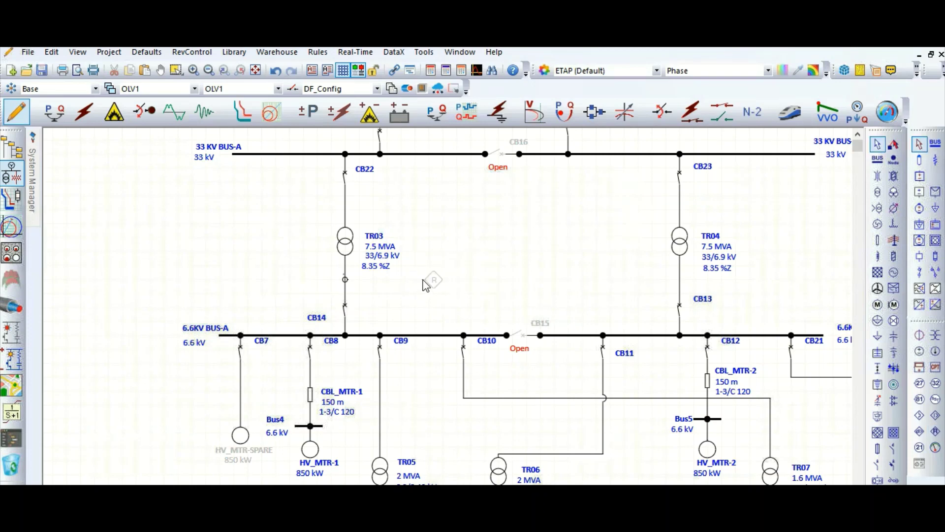
left_click_drag(422, 281, 346, 280)
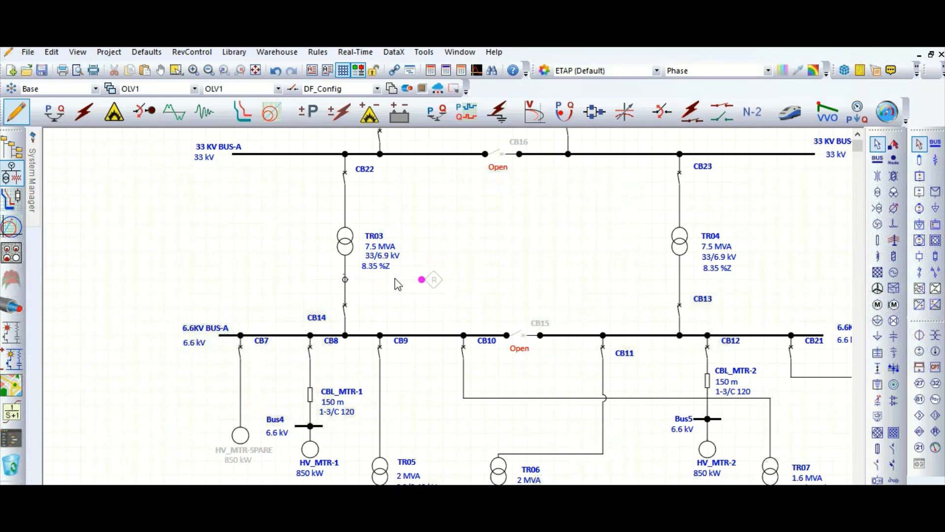
double_click(434, 281)
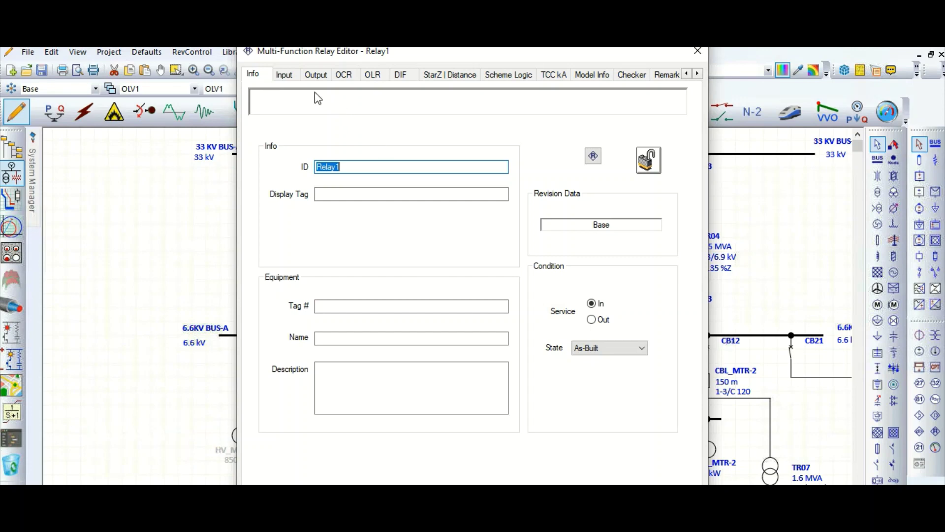
Step: Check Relay1's current inputs, confirming CT1 at 800/1 A feeds the phase and ground terminals
left_click(284, 75)
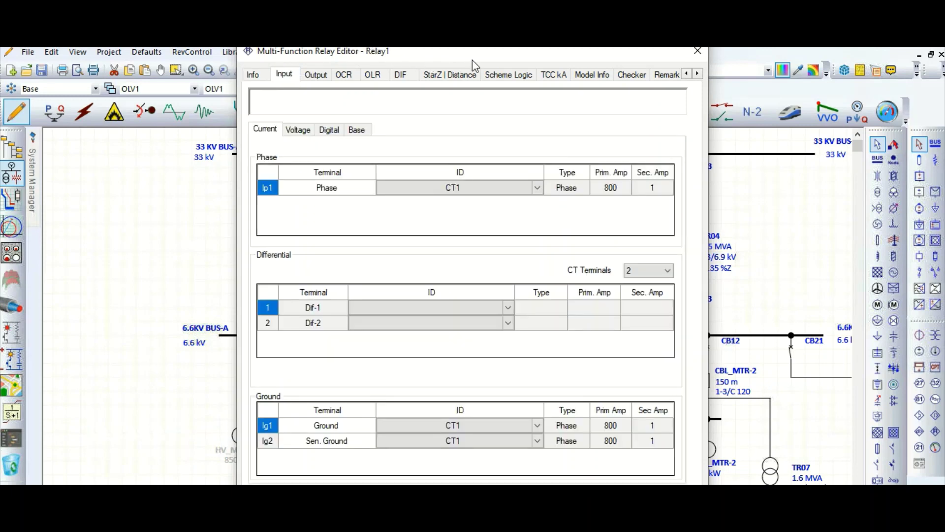
left_click_drag(474, 60, 580, 73)
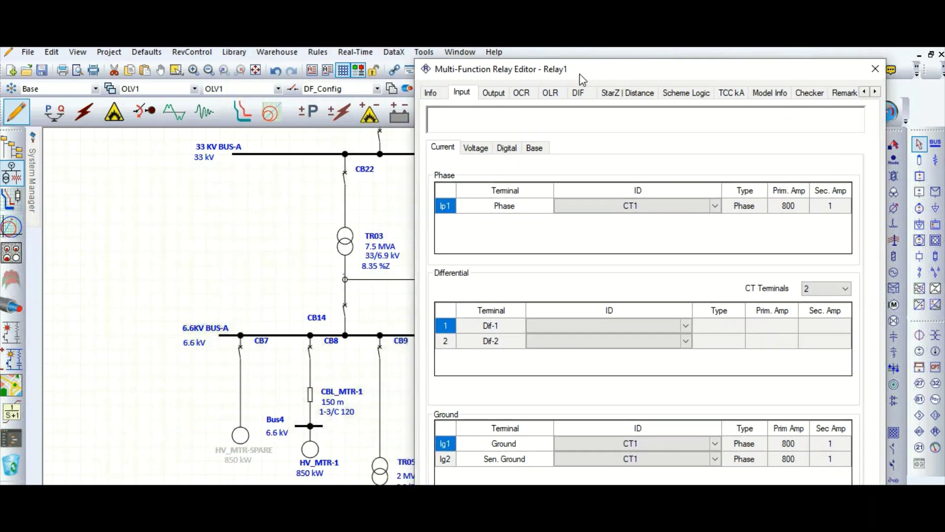
left_click(657, 206)
left_click_drag(564, 62, 448, 61)
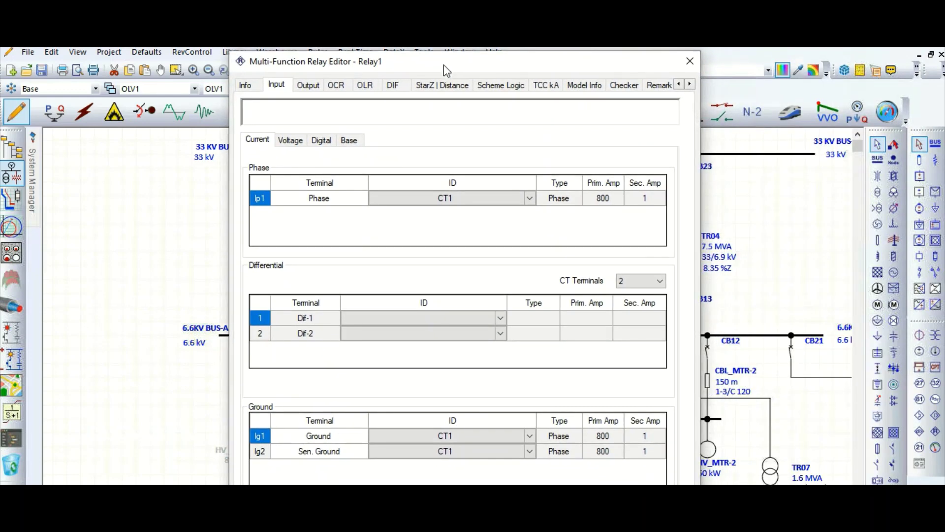
left_click(313, 88)
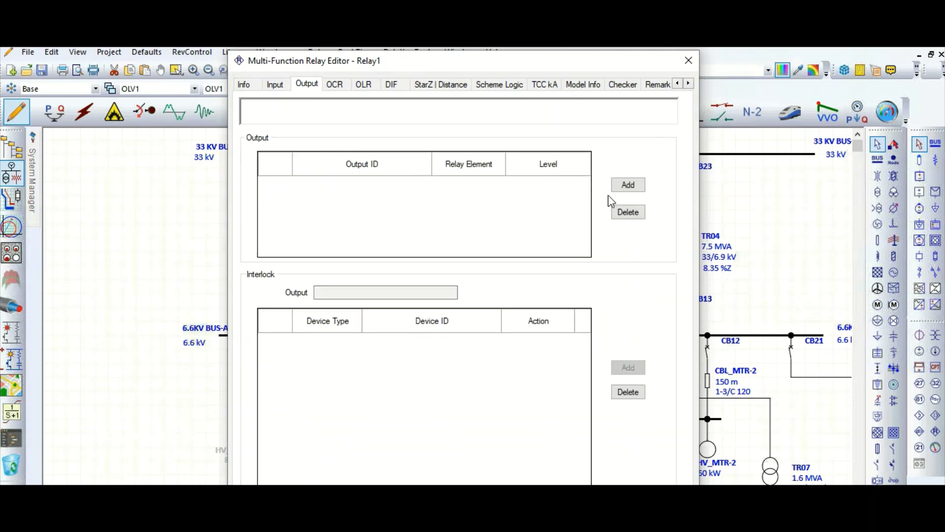
Step: Add relay output DO1 with an interlock row that opens an HVCB
left_click(627, 190)
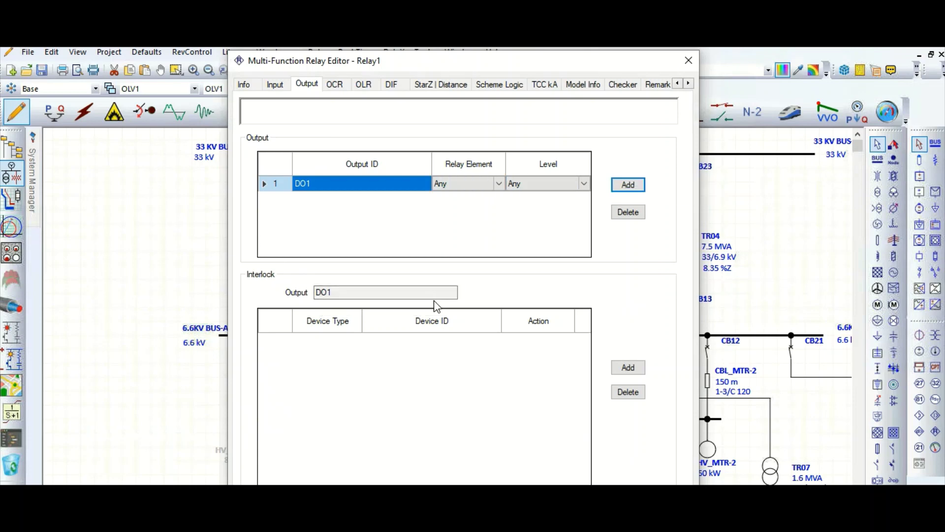
left_click(628, 367)
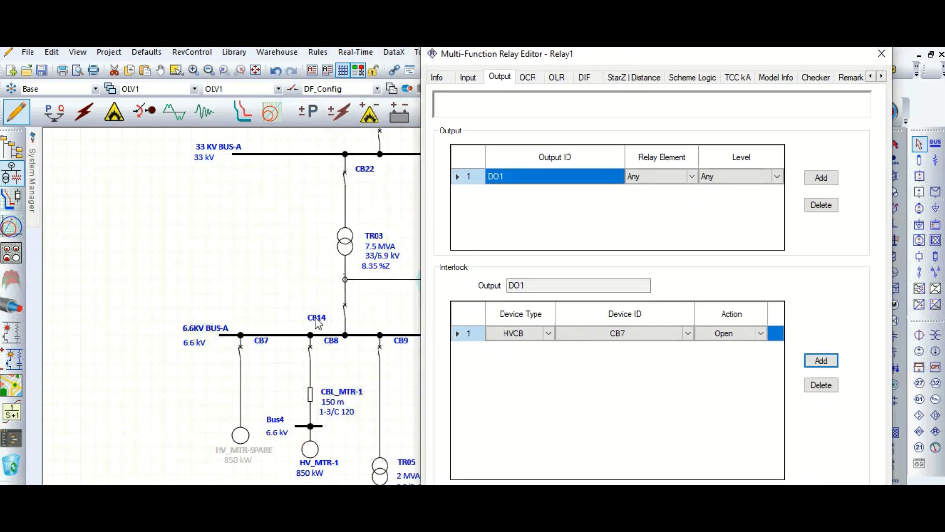
left_click(687, 333)
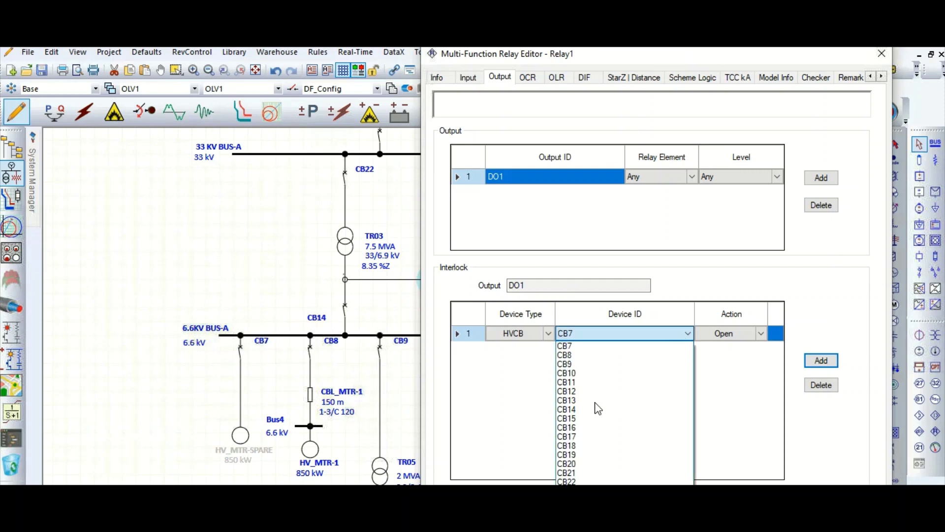
Step: Set the DO1 interlock to open breaker CB14
left_click(573, 416)
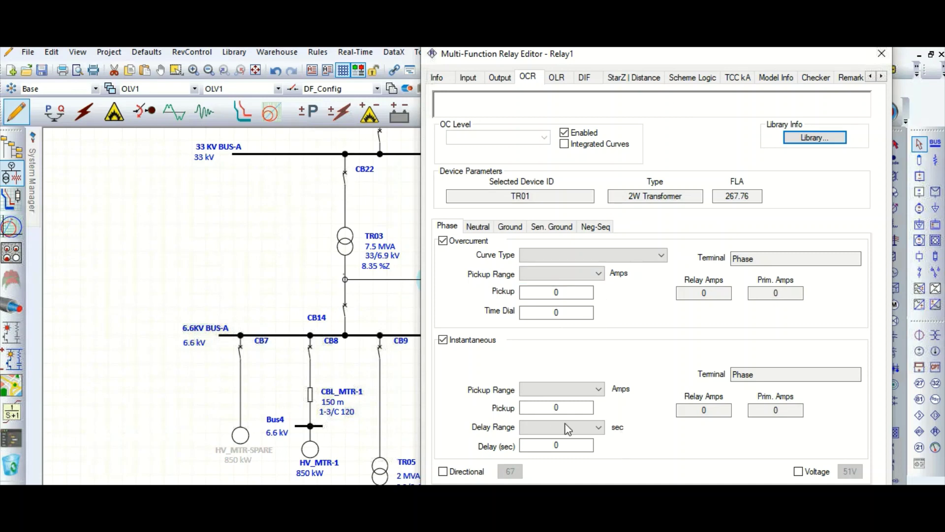
Step: Choose the ABB REF 542plus model from Library Quickpick, giving an Extremely Inverse curve with 0.05 pickup
left_click(797, 137)
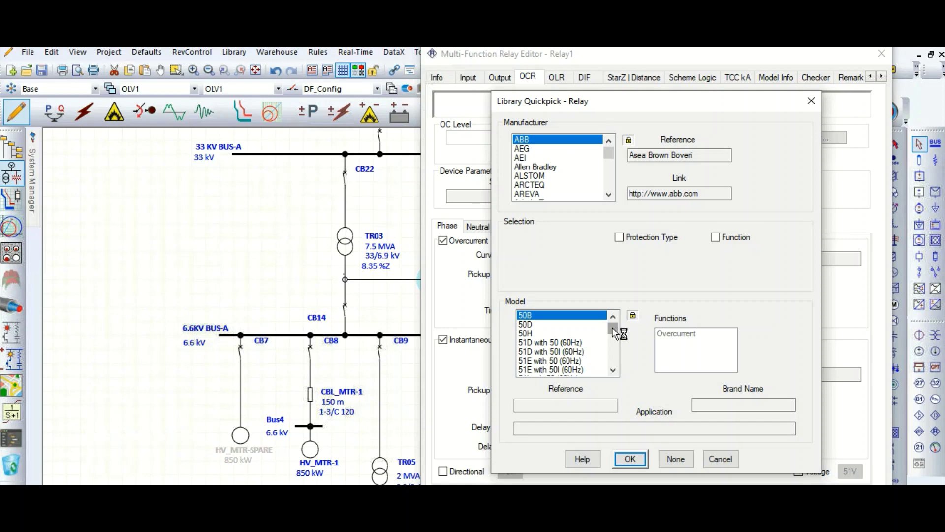
left_click(535, 342)
key("r")
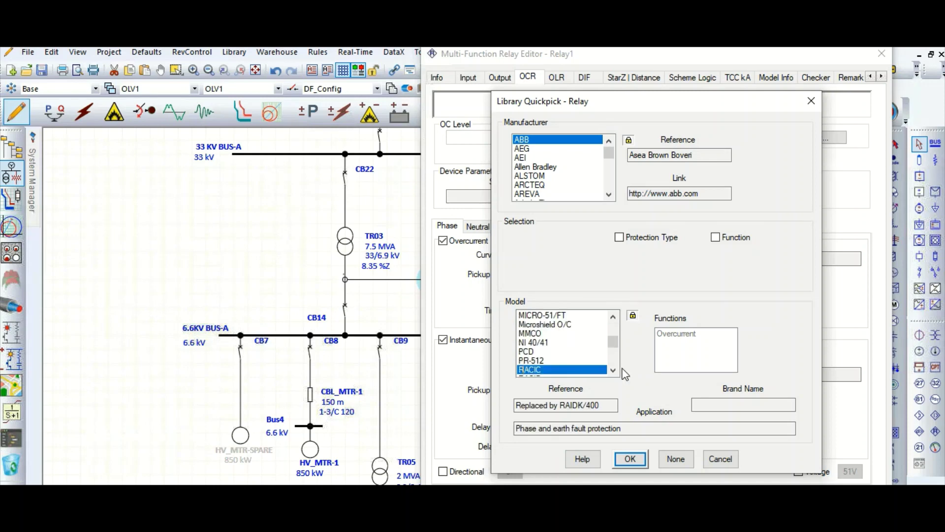
left_click(613, 370)
left_click(614, 370)
left_click(613, 370)
left_click(614, 371)
left_click(613, 370)
left_click(614, 370)
left_click(613, 370)
left_click(613, 370)
left_click(613, 370)
left_click(613, 370)
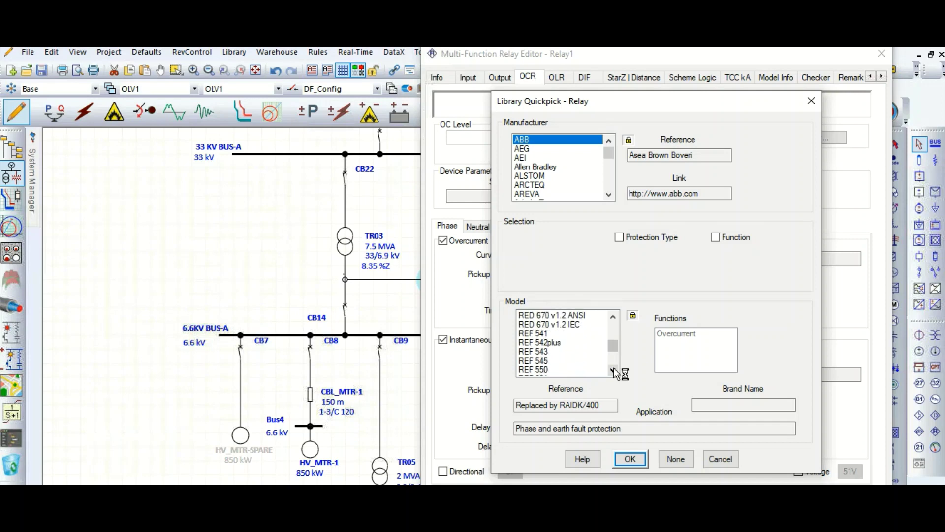
left_click(614, 370)
left_click(613, 371)
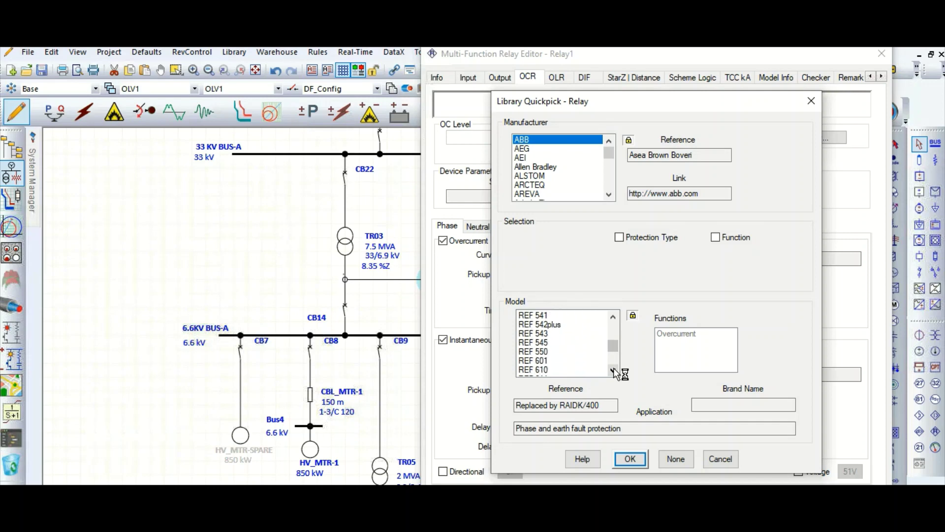
left_click(613, 370)
left_click(613, 371)
left_click(614, 370)
left_click(614, 370)
left_click(613, 370)
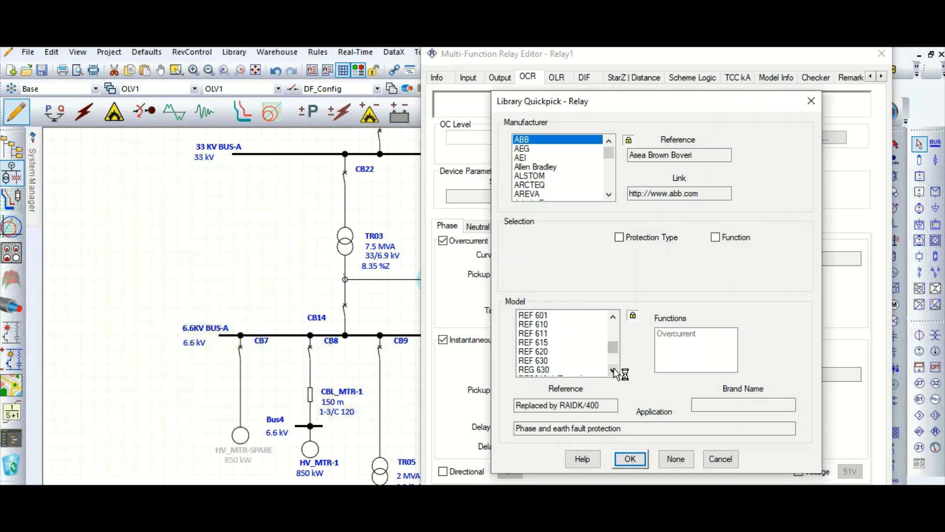
left_click(613, 370)
left_click(613, 371)
left_click(613, 370)
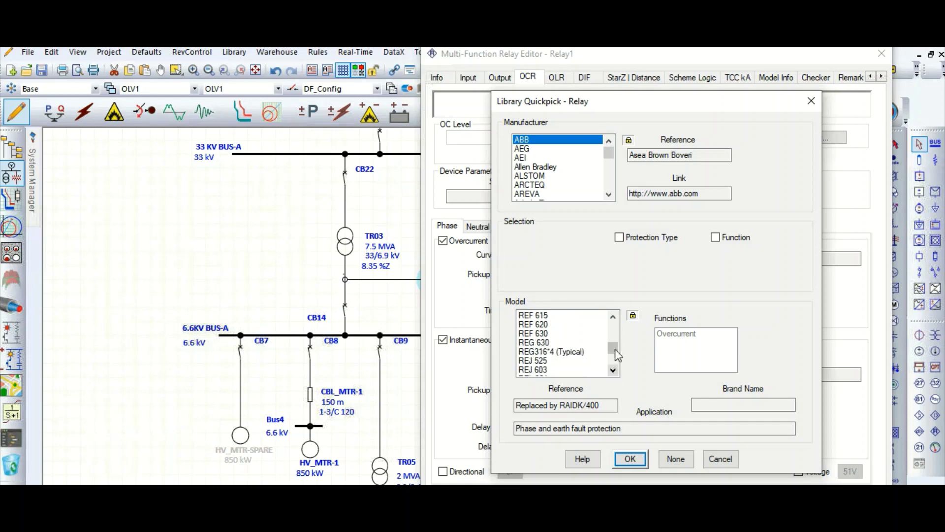
left_click(613, 318)
left_click(614, 318)
left_click(613, 318)
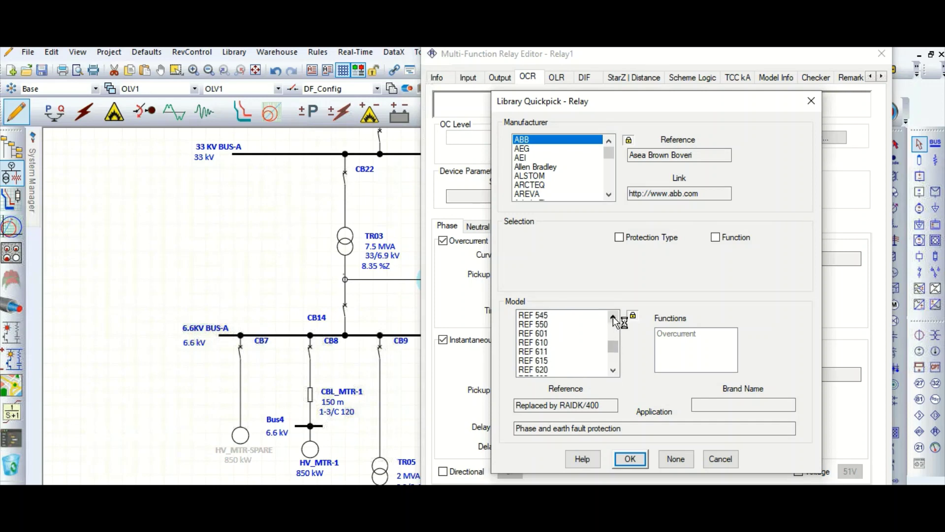
left_click(613, 318)
left_click(614, 318)
left_click(614, 318)
left_click(535, 324)
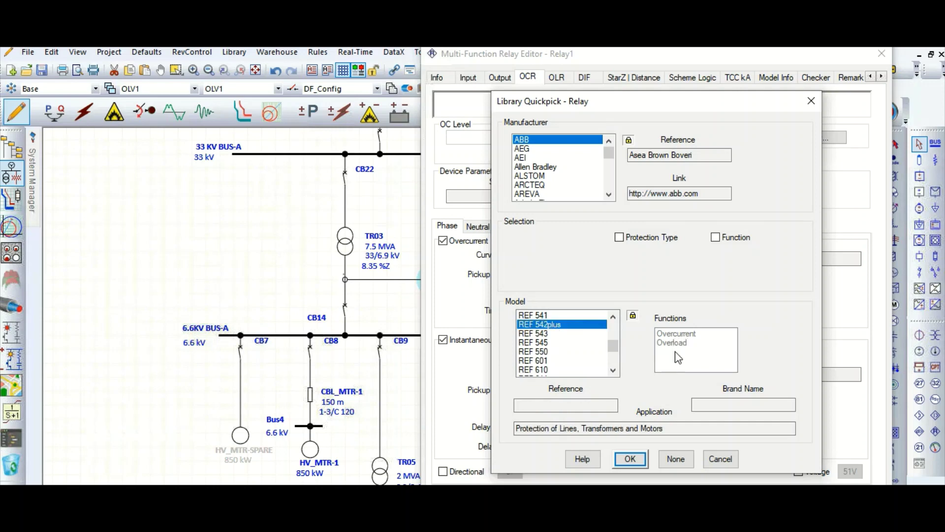
left_click(632, 460)
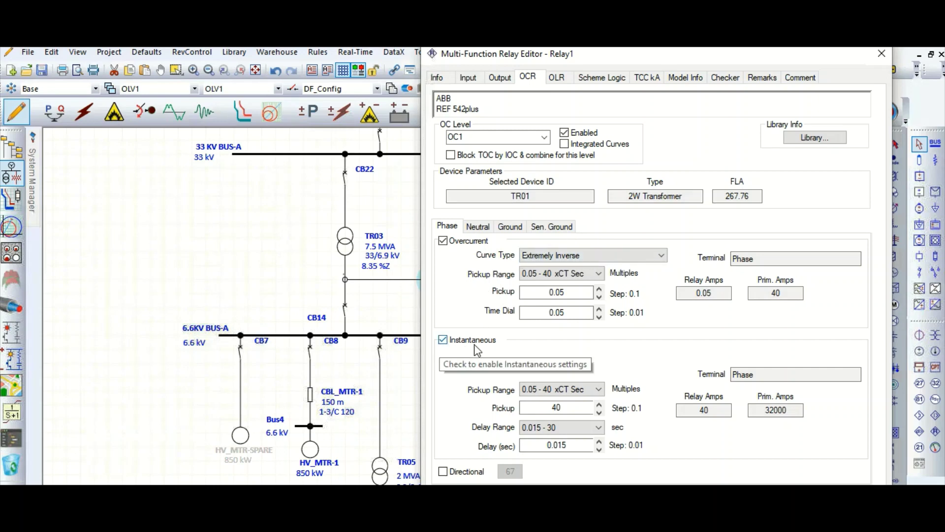
Step: Disable Relay1's instantaneous element, keep the Extremely Inverse curve, and bring up the relay curves PDF
left_click(444, 340)
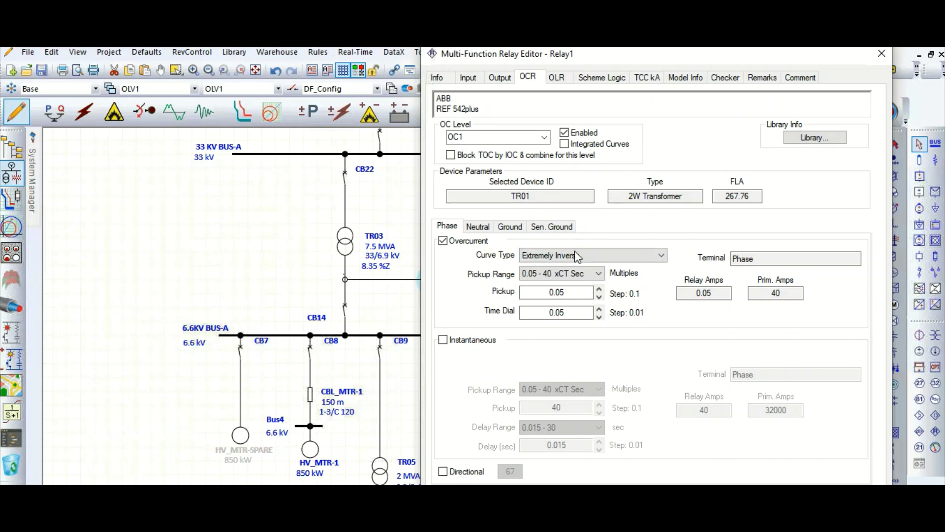
left_click(605, 259)
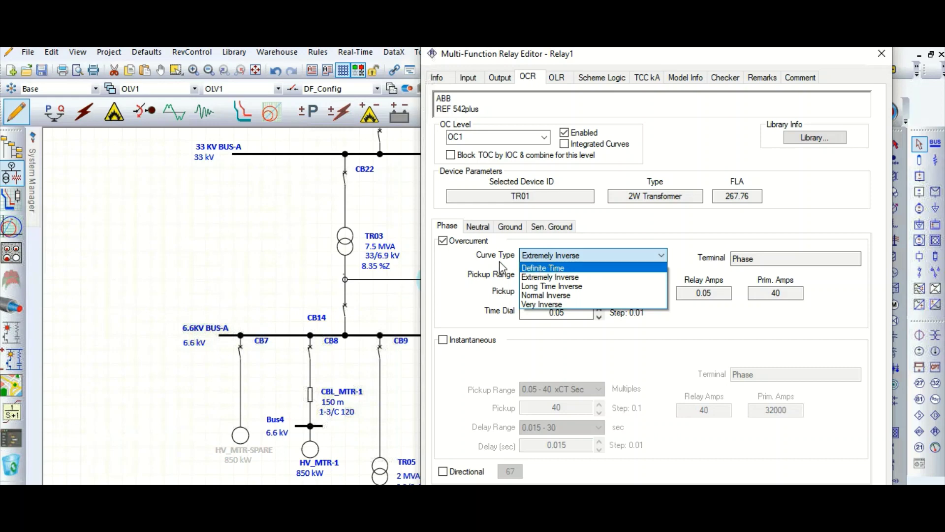
left_click(462, 268)
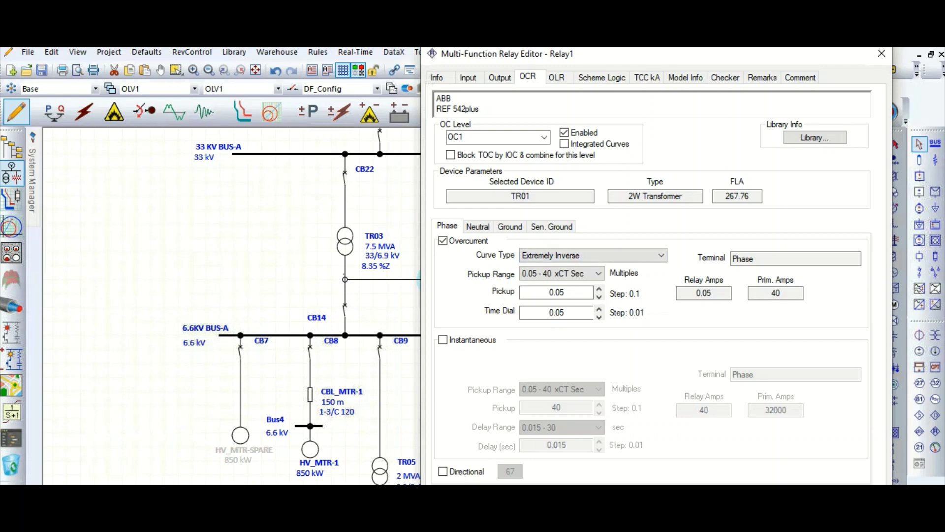
key("alt+Tab")
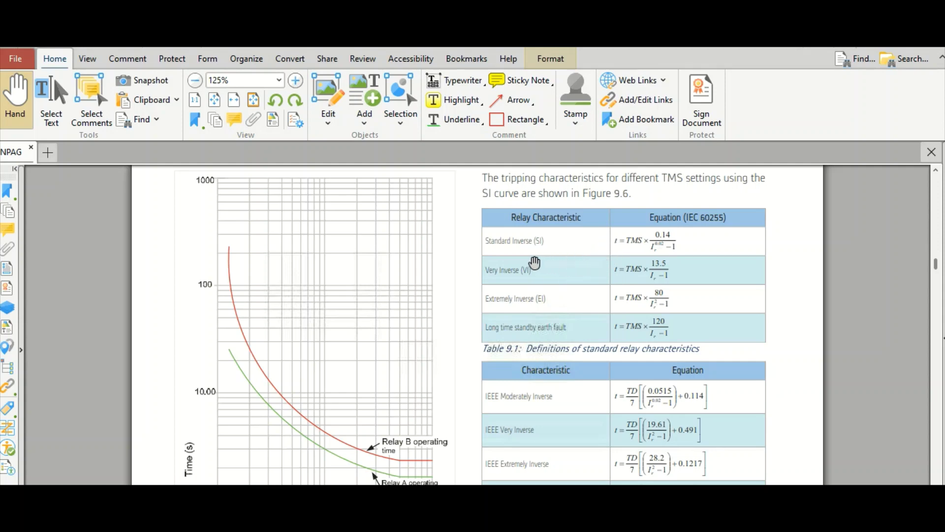
scroll(406, 296, "down", 3)
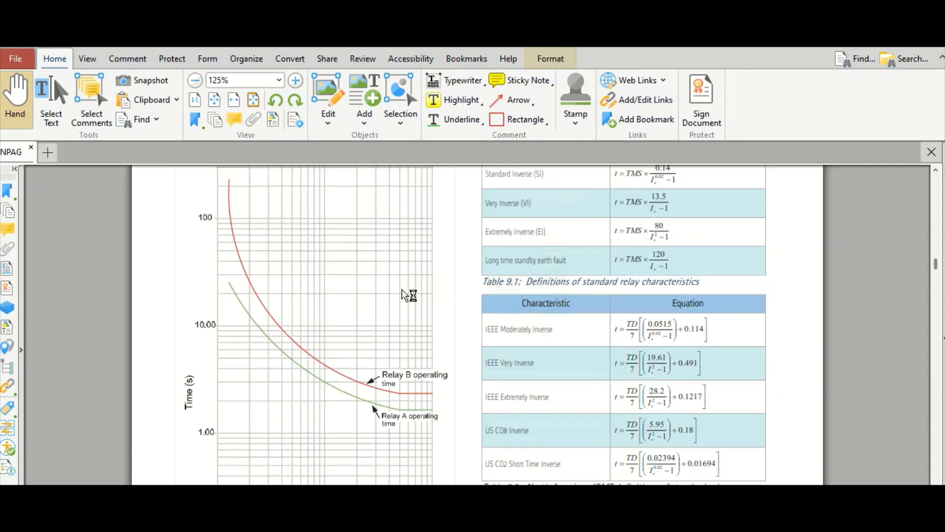
scroll(406, 295, "down", 3)
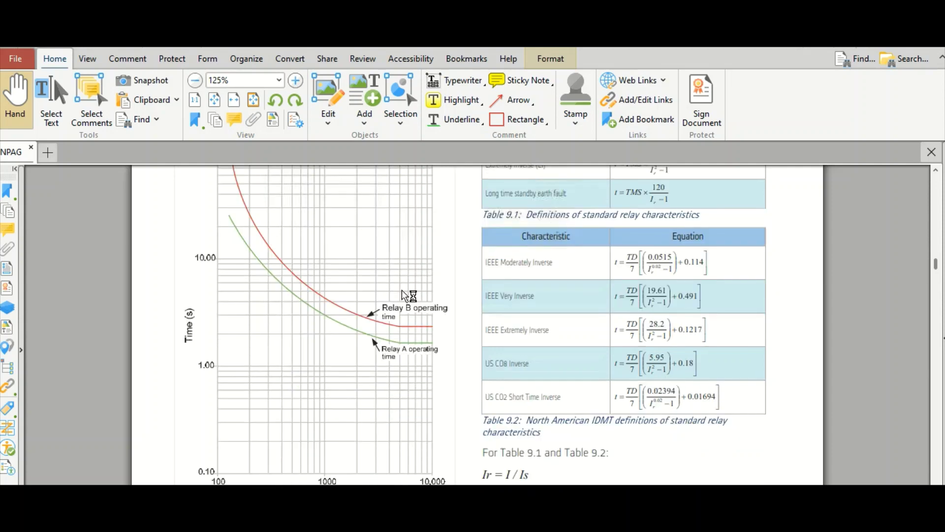
scroll(406, 296, "down", 3)
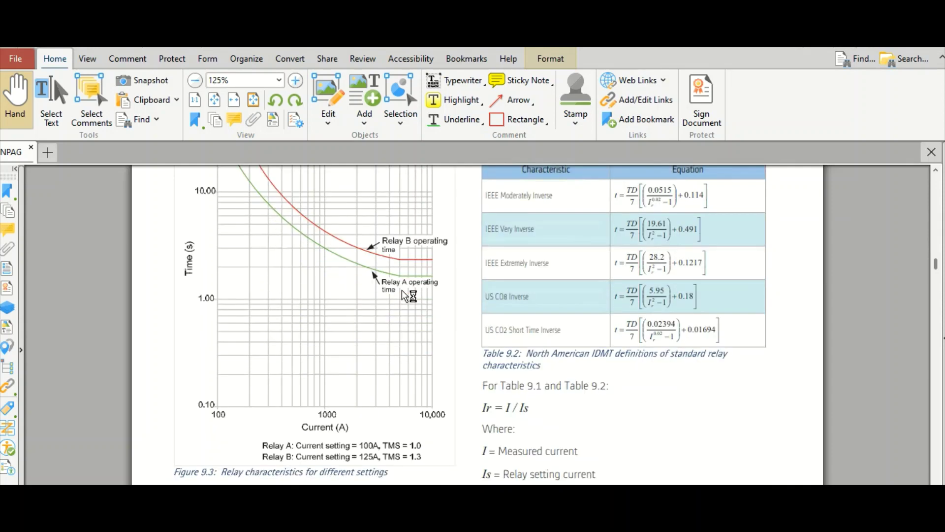
scroll(406, 295, "down", 3)
scroll(408, 296, "down", 5)
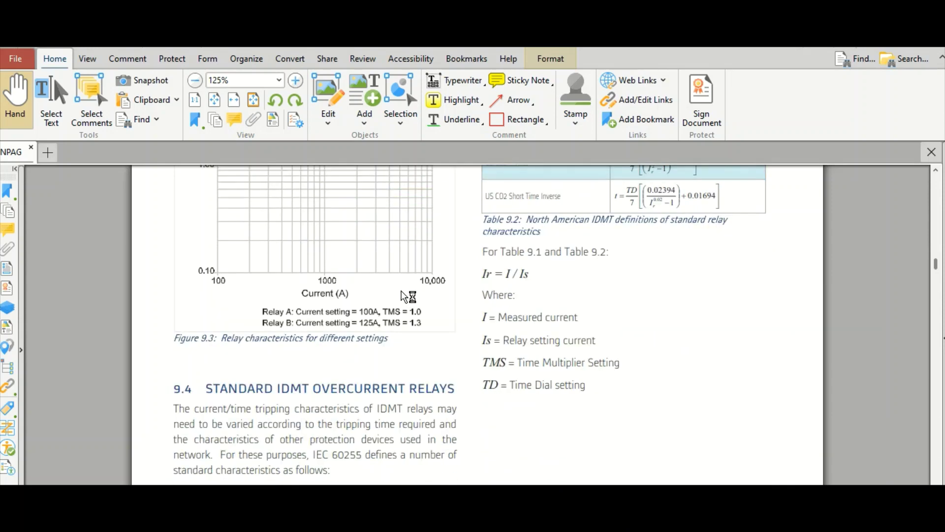
scroll(408, 295, "down", 3)
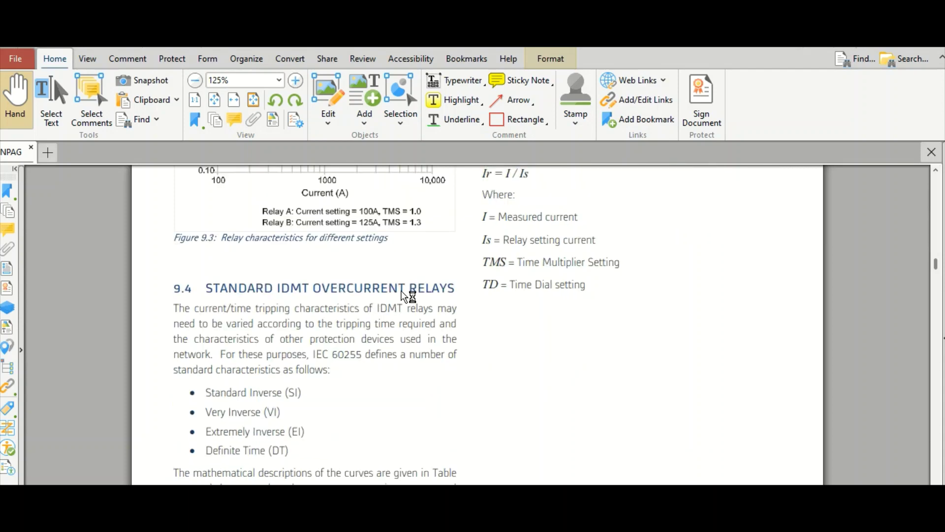
scroll(408, 296, "down", 2)
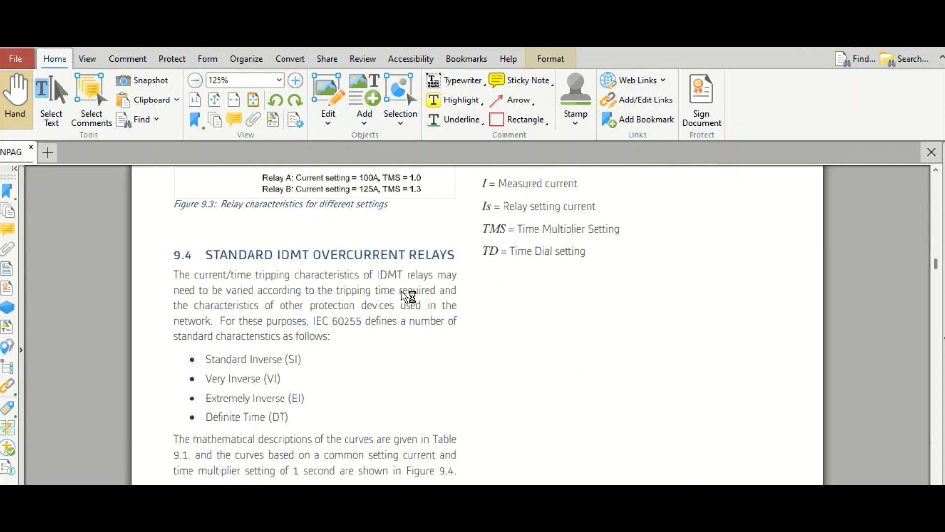